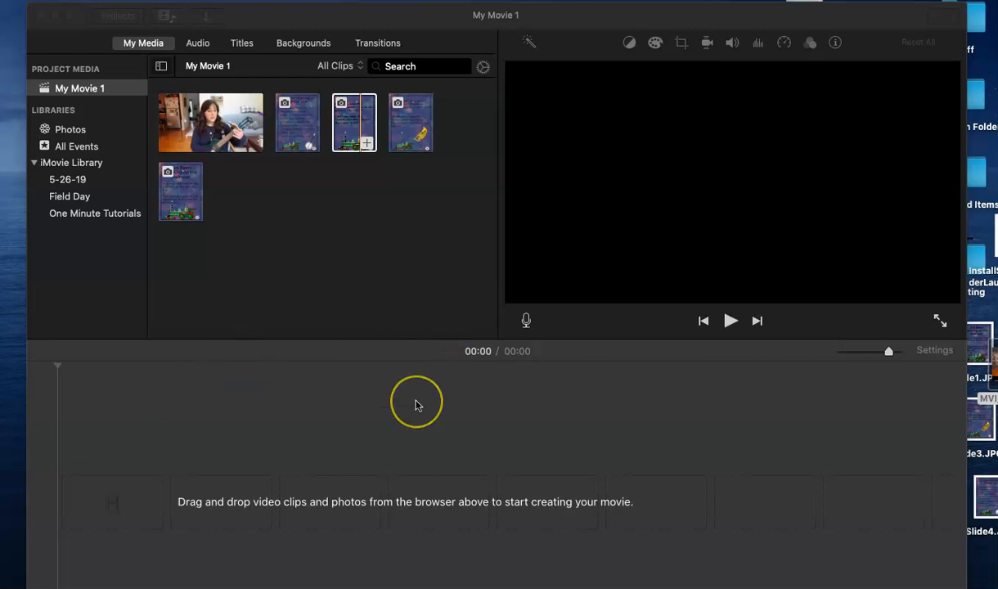
Add the 01:47 ukulele performance video from My Media to the timeline.
left_click(207, 19)
left_click(206, 19)
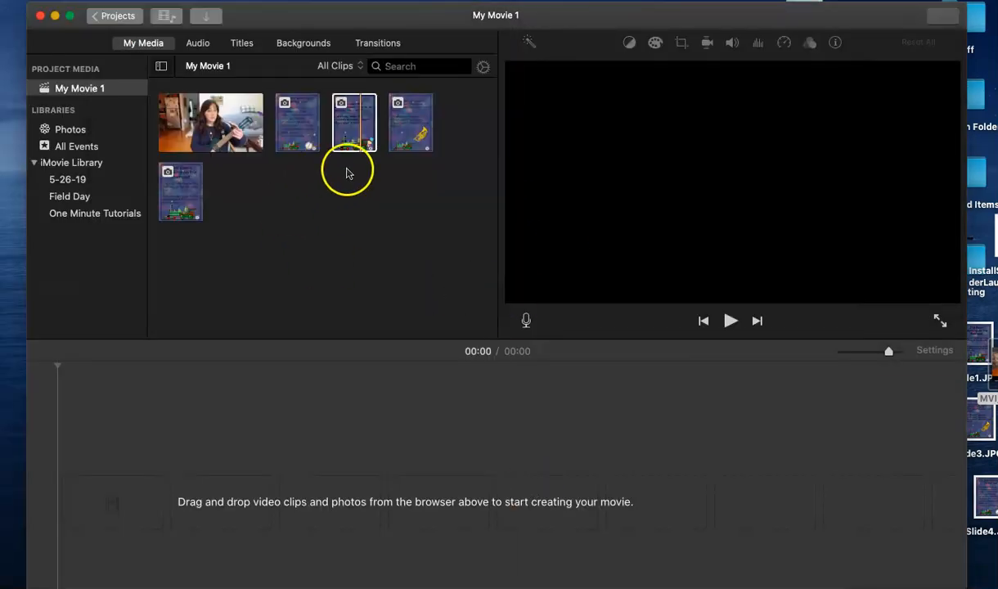
left_click(237, 135)
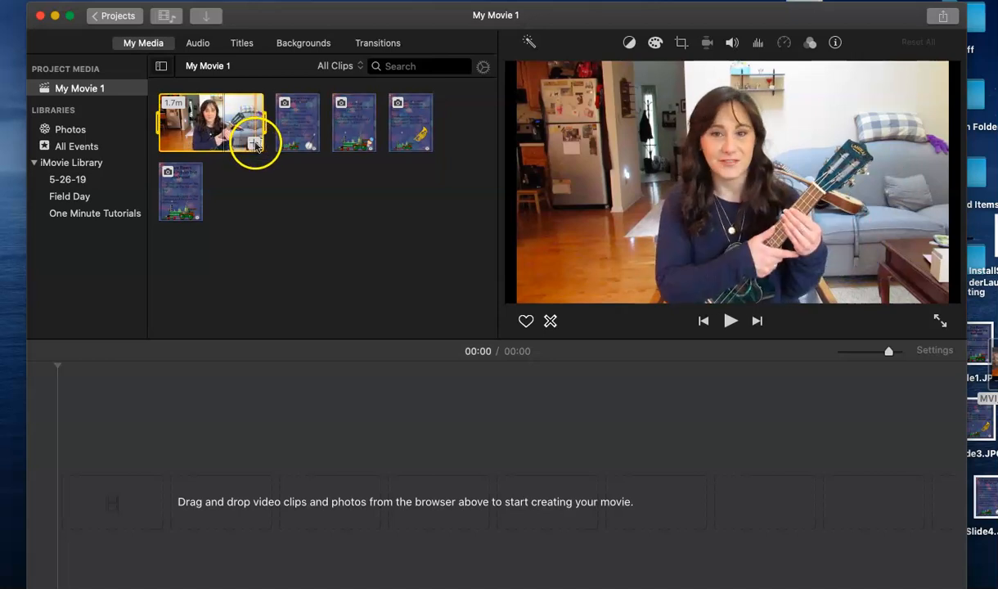
left_click(252, 143)
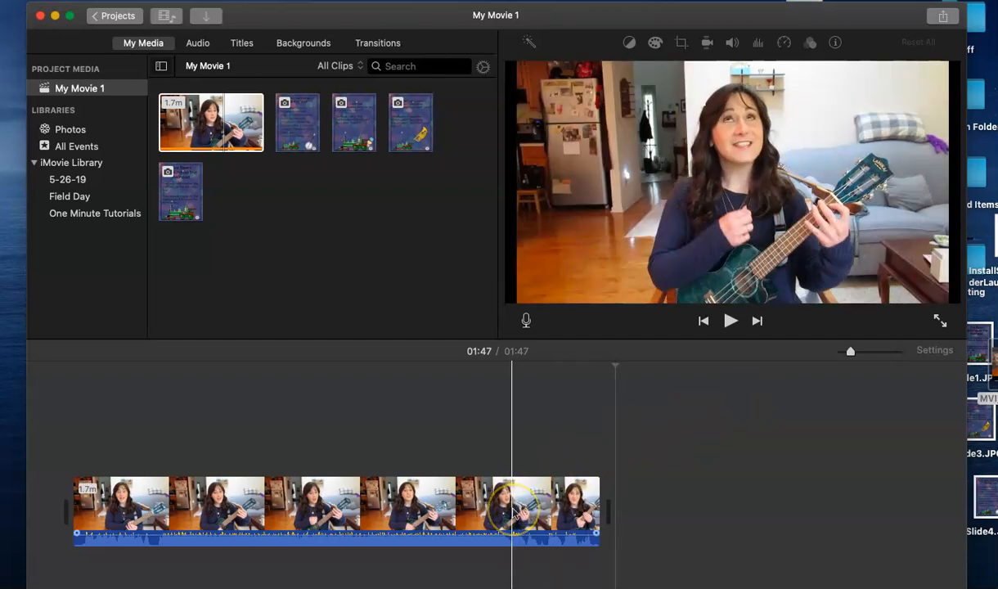
Zoom the timeline in on the ukulele clip and scroll back to its start.
left_click(487, 561)
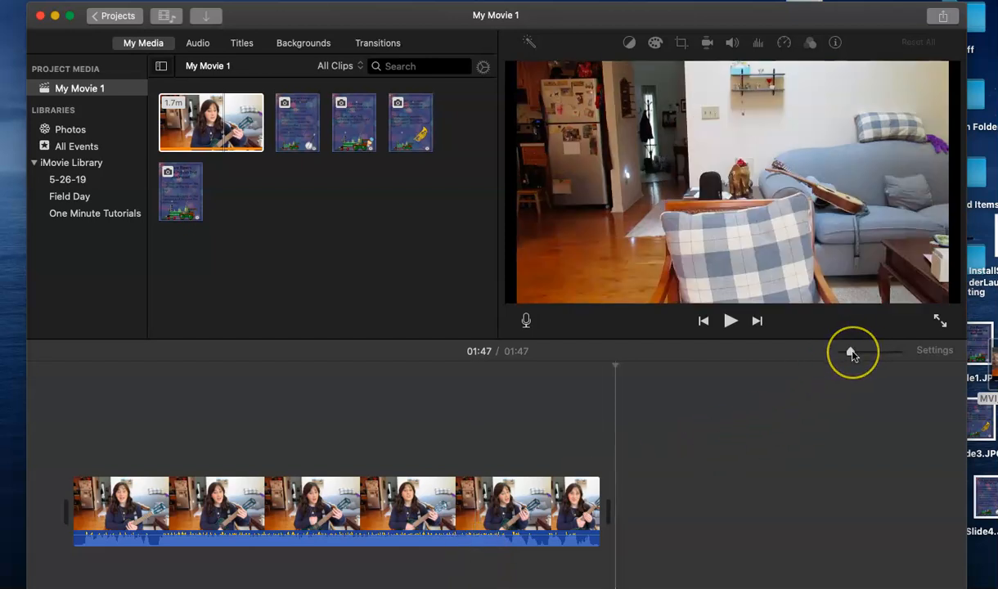
left_click(851, 353)
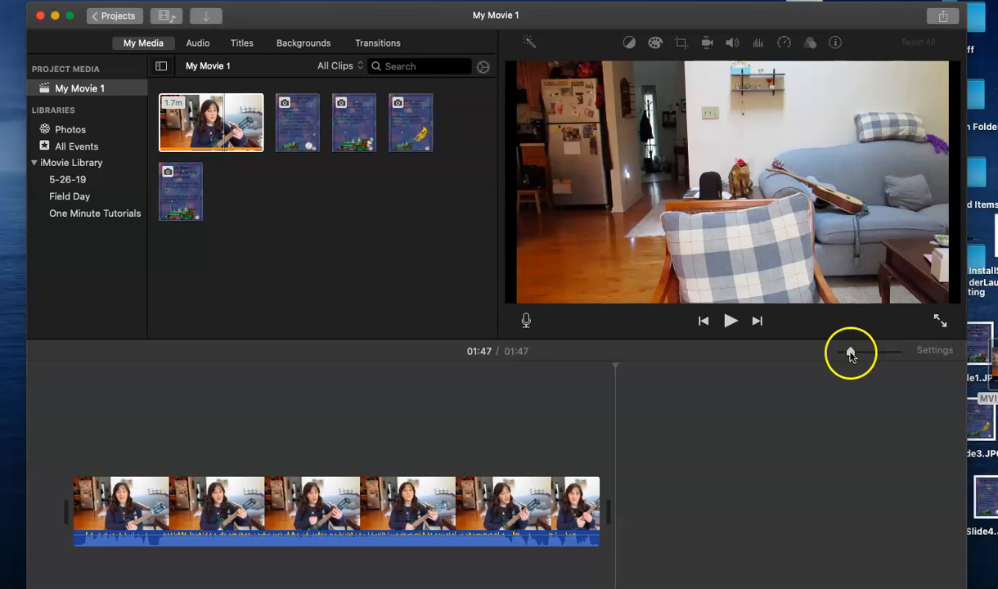
left_click_drag(851, 353, 897, 351)
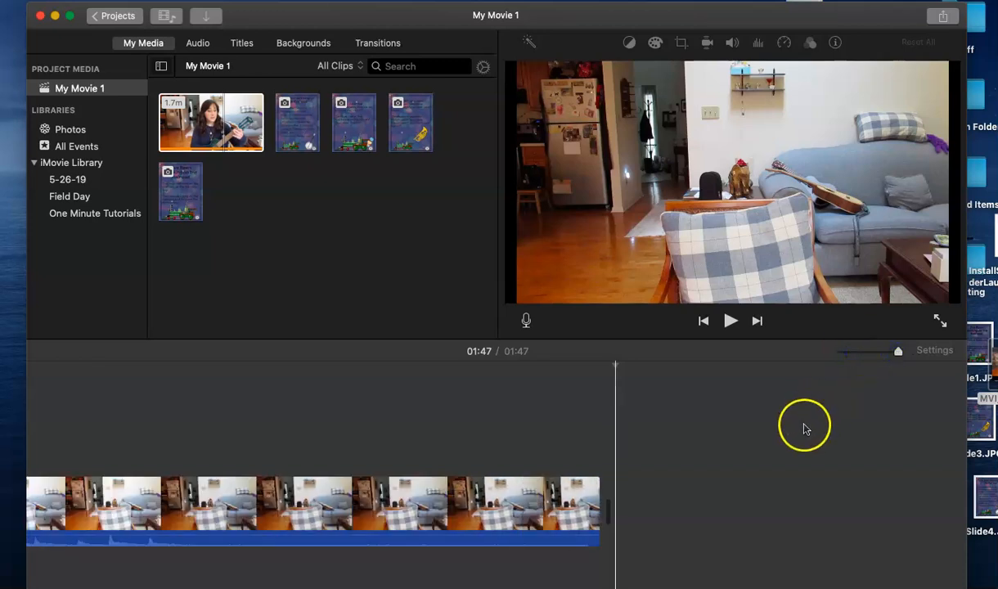
scroll(672, 490, "left", 3)
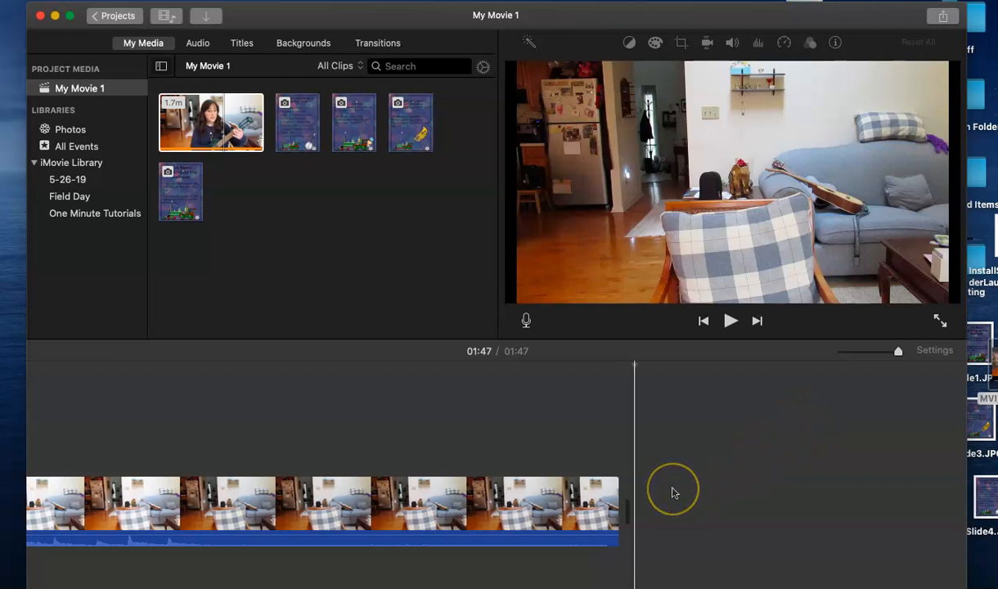
left_click_drag(363, 503, 235, 507)
scroll(141, 508, "left", 15)
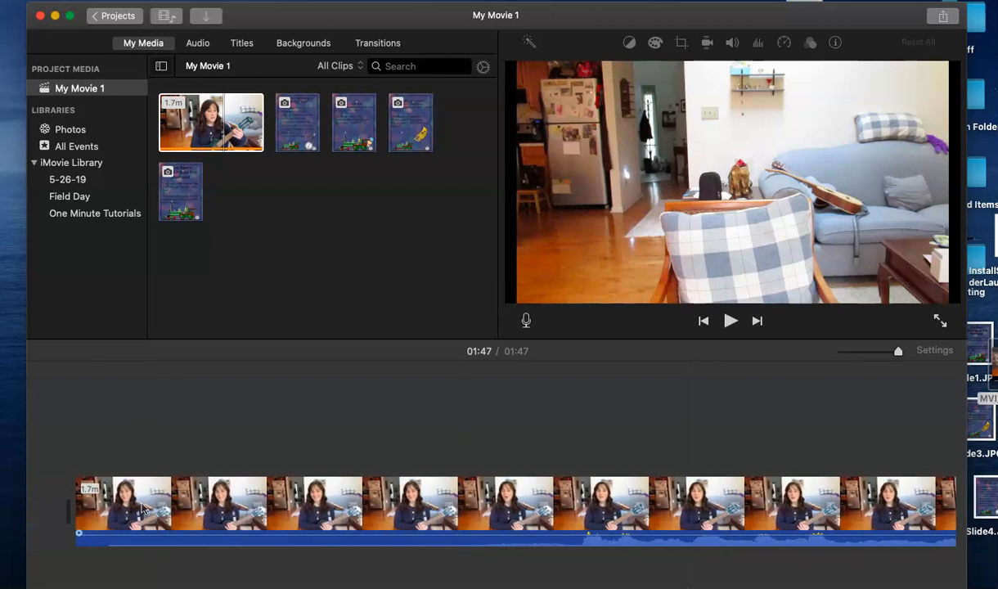
Split the ukulele clip at 00:02 and delete the opening two-second piece.
left_click(198, 420)
left_click(392, 442)
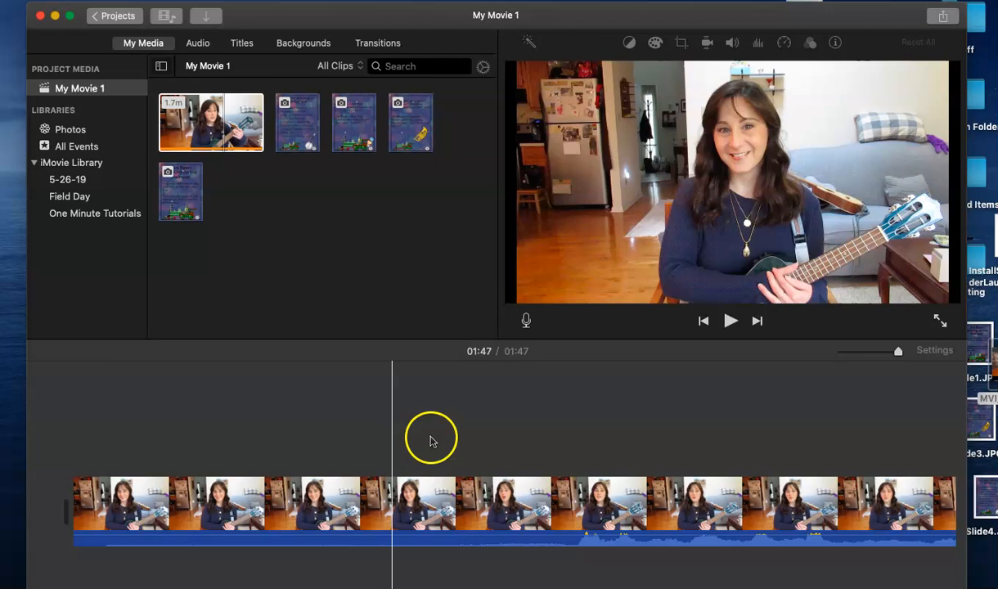
left_click(553, 501)
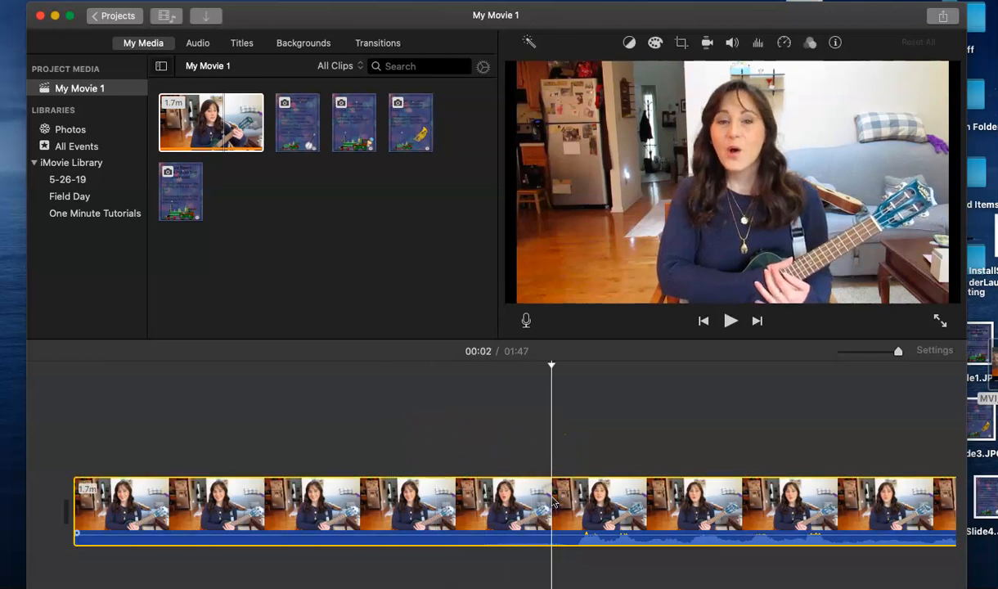
right_click(553, 500)
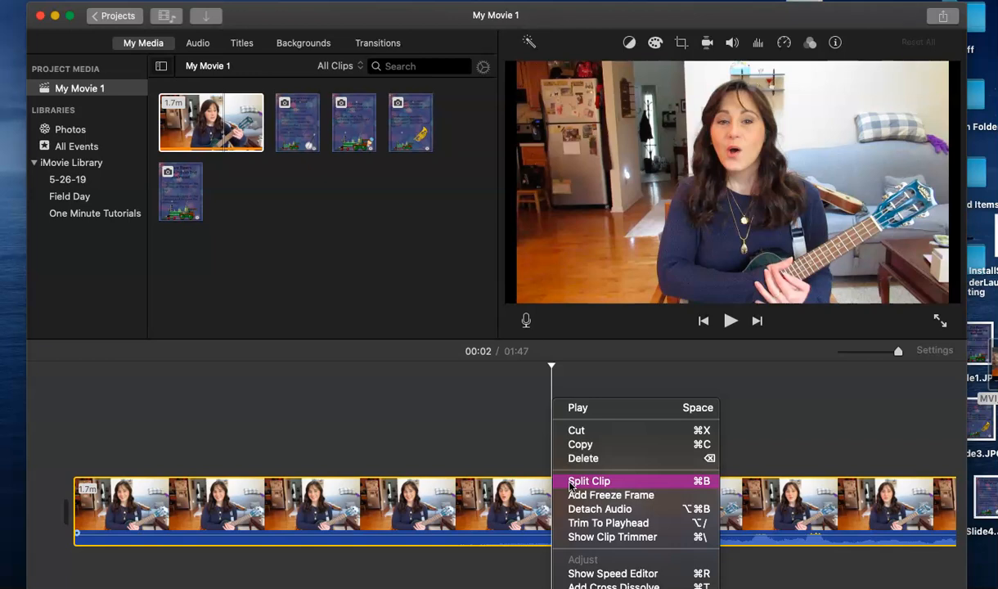
left_click(570, 485)
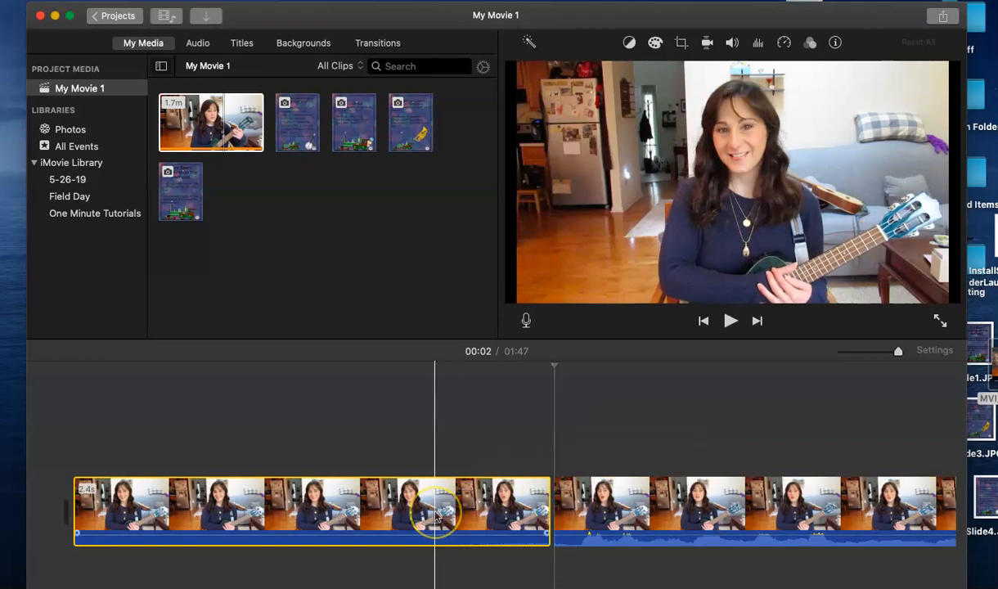
key("Delete")
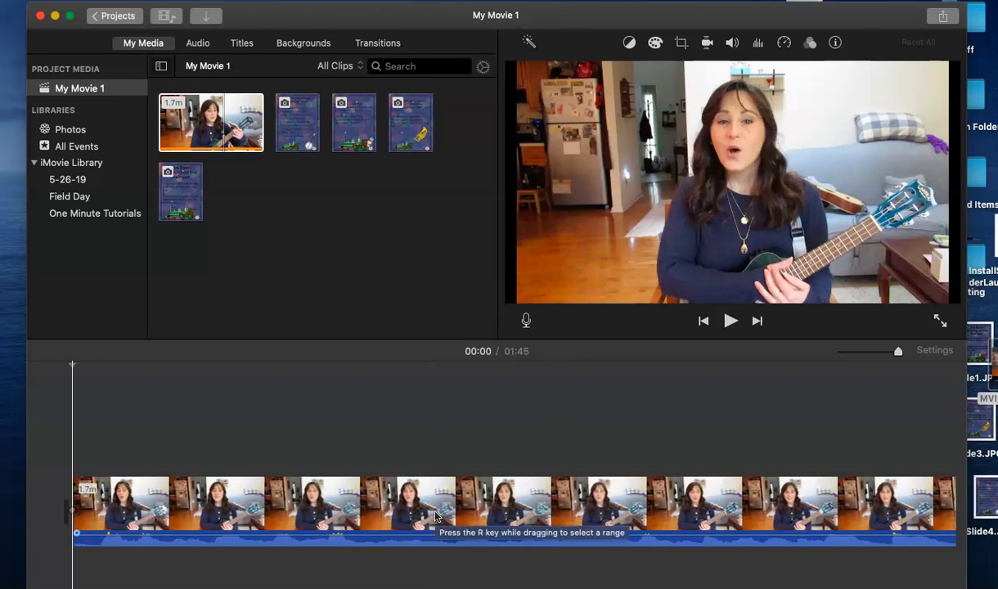
Split the clip twice near 00:12 and delete the middle piece, leaving a 01:42 movie.
scroll(661, 517, "right", 5)
scroll(660, 519, "right", 10)
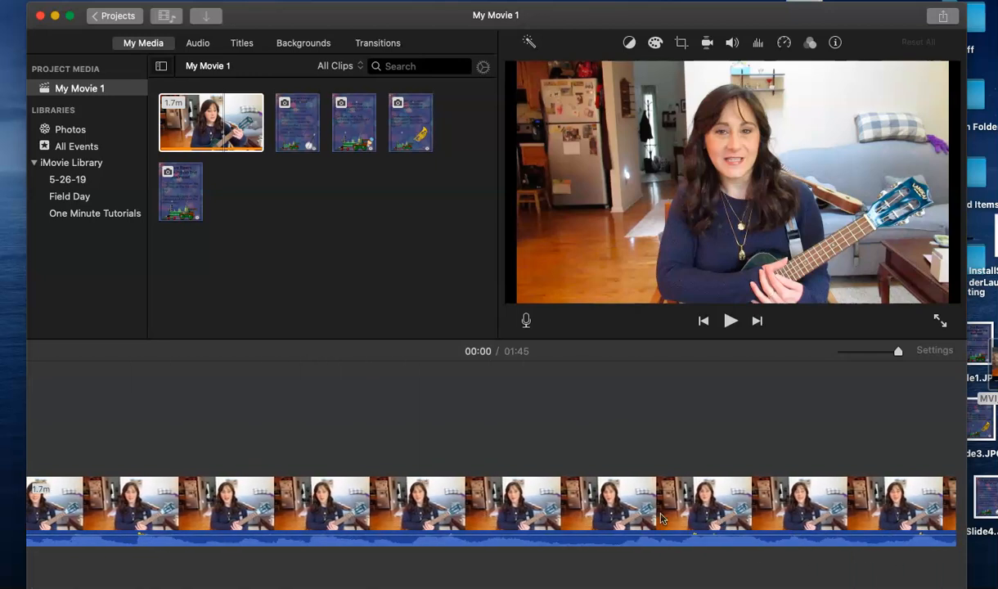
scroll(806, 503, "right", 10)
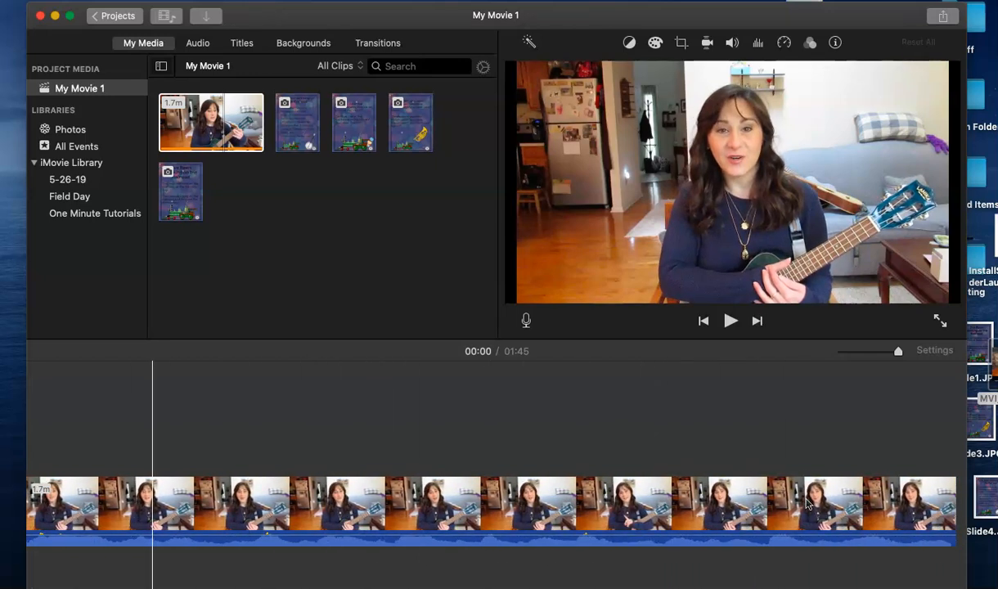
left_click(880, 505)
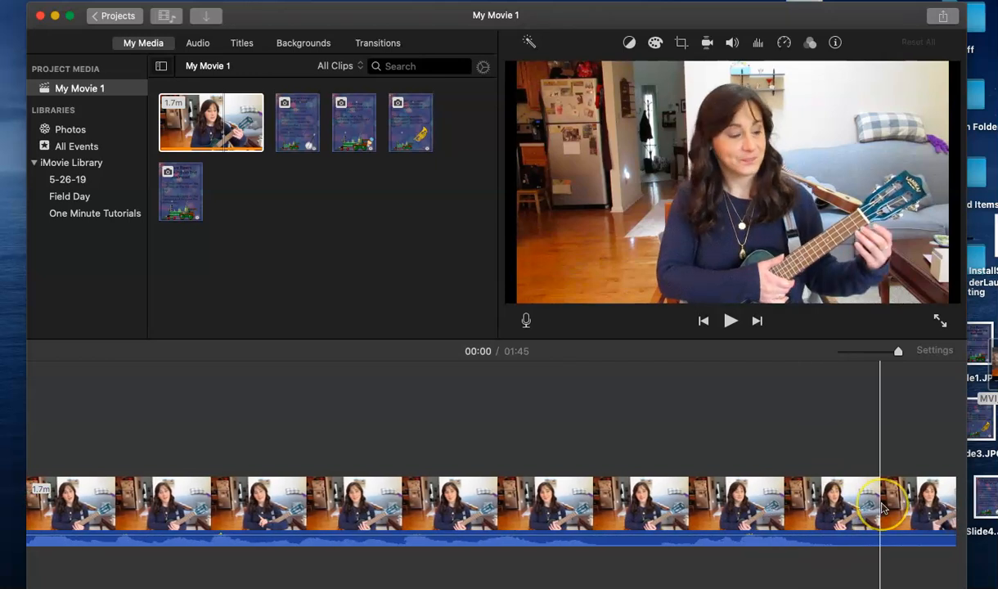
scroll(881, 507, "right", 6)
left_click_drag(882, 507, 377, 528)
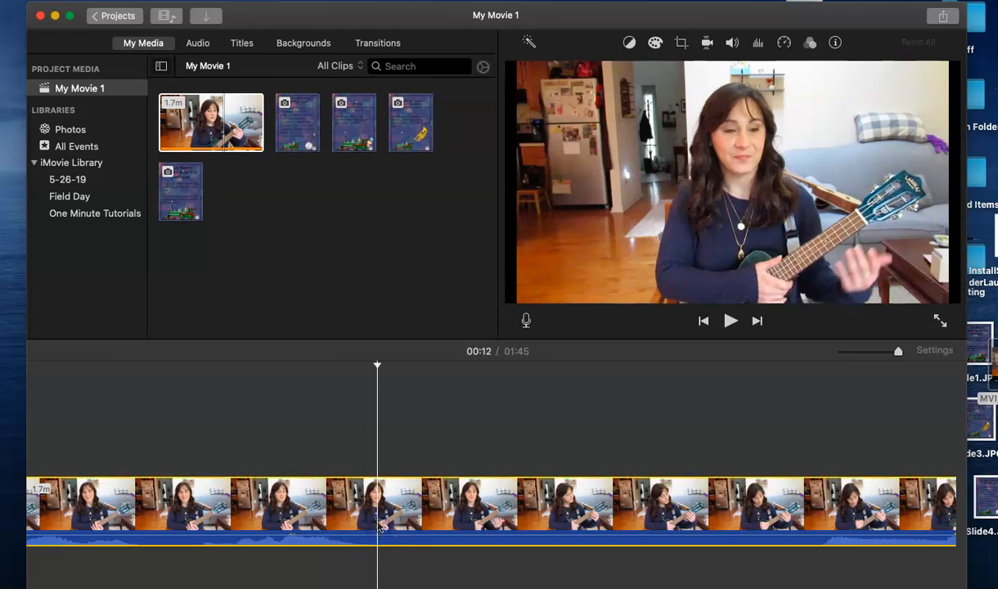
right_click(377, 528)
left_click(407, 481)
left_click_drag(596, 512, 811, 521)
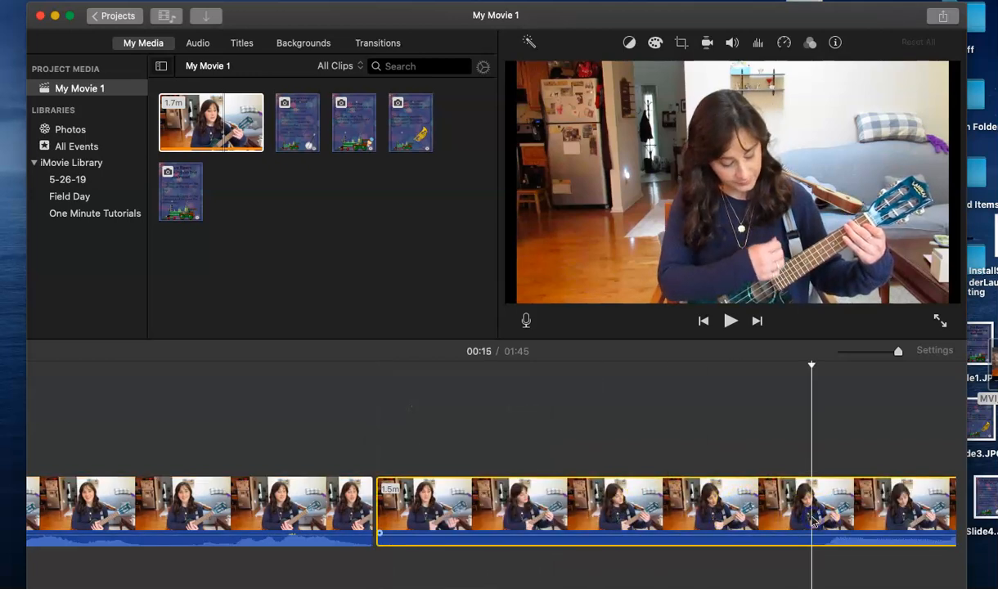
right_click(811, 521)
left_click(605, 514)
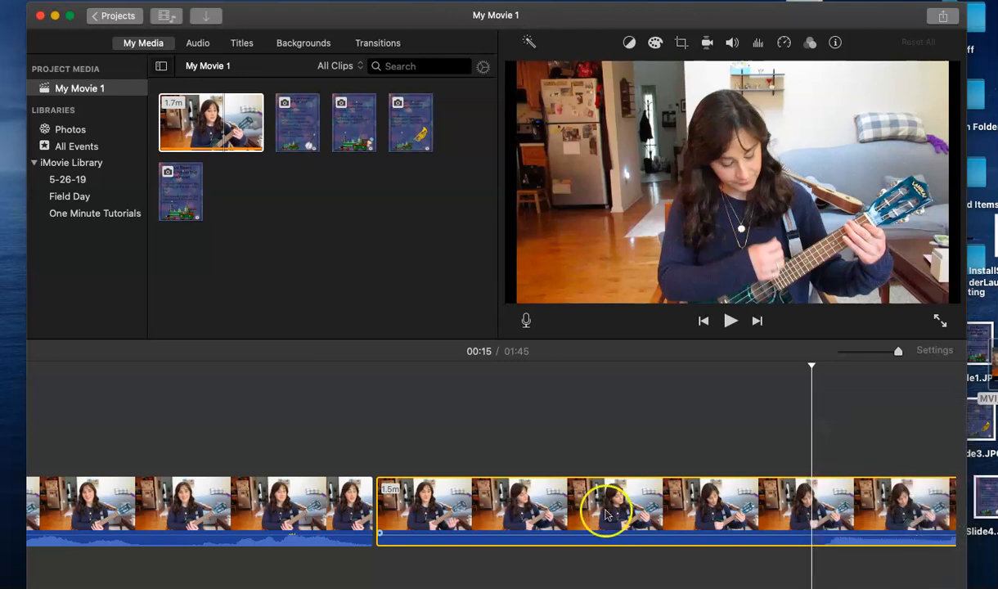
key("Delete")
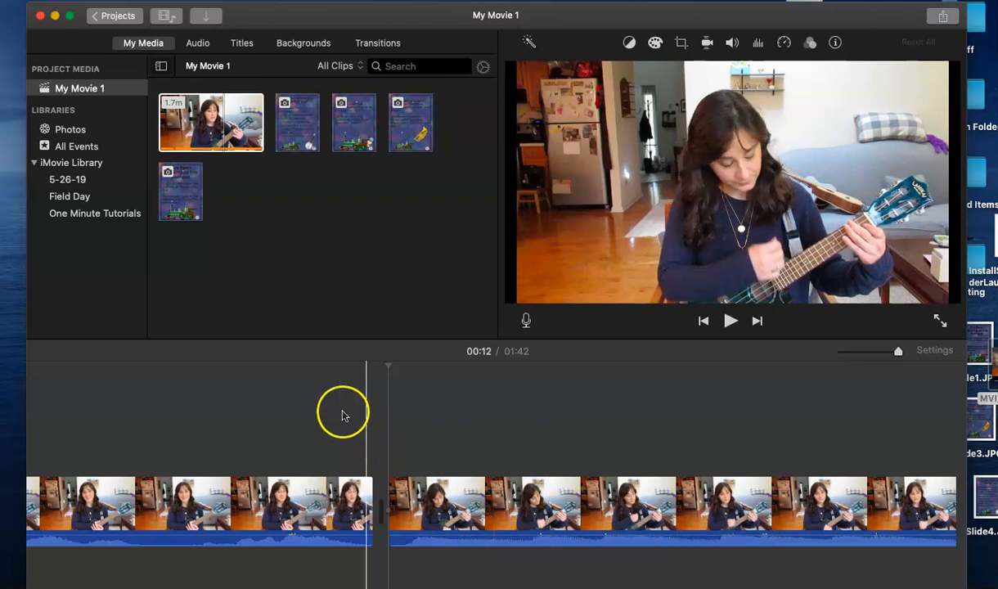
Drag the 'I've Been Working on the Railroad' lyrics slide above the video at the cut point.
left_click(187, 198)
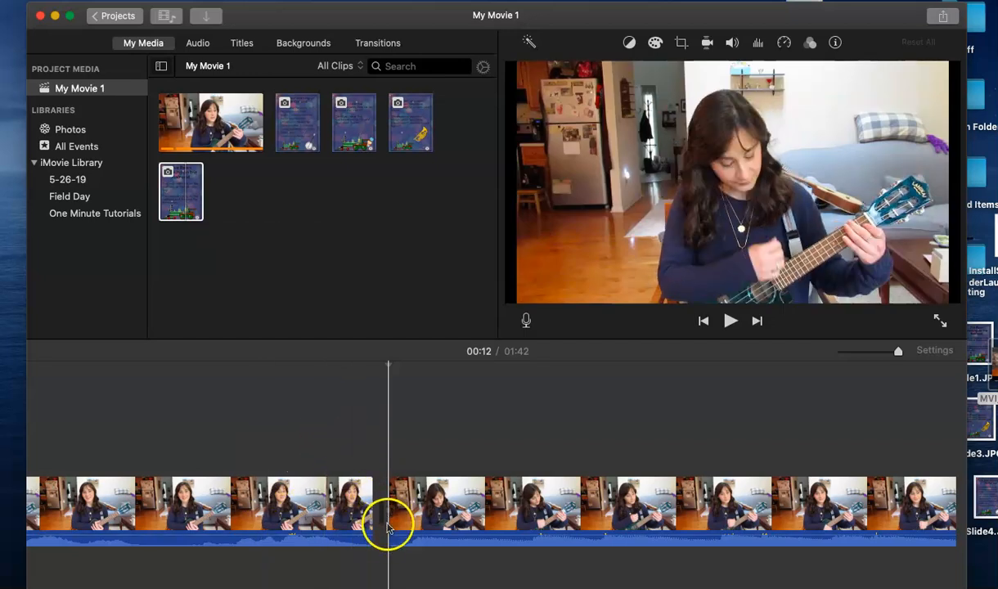
left_click(185, 191)
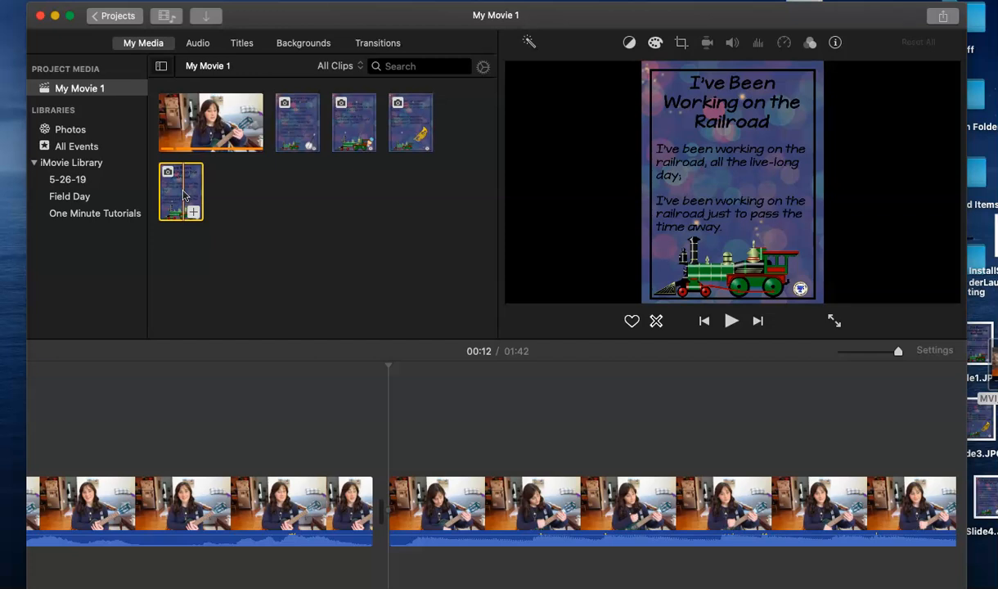
left_click_drag(185, 195, 393, 455)
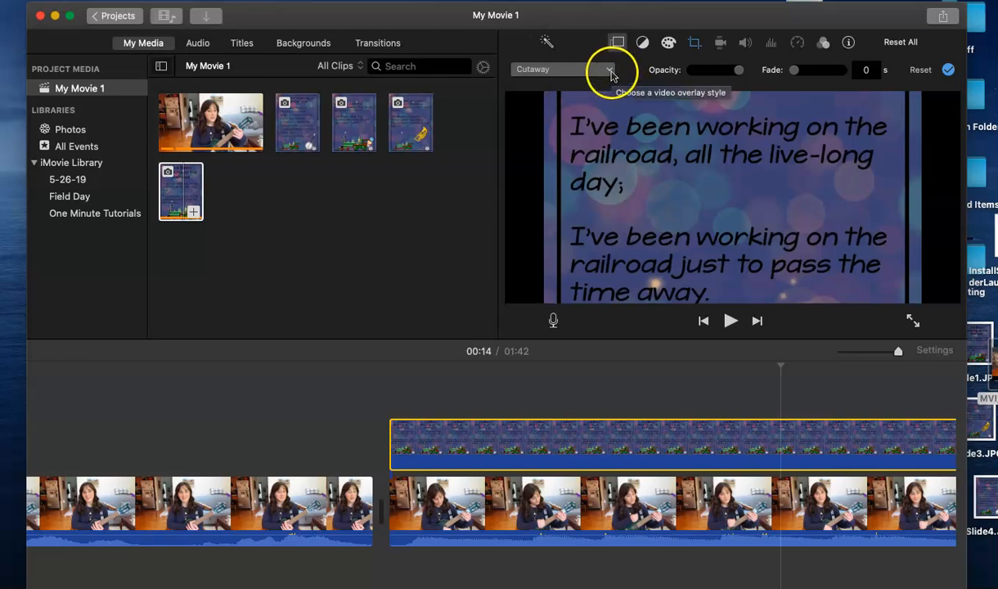
Change the lyrics overlay from Cutaway to Split Screen, with the slide on the left.
left_click(610, 72)
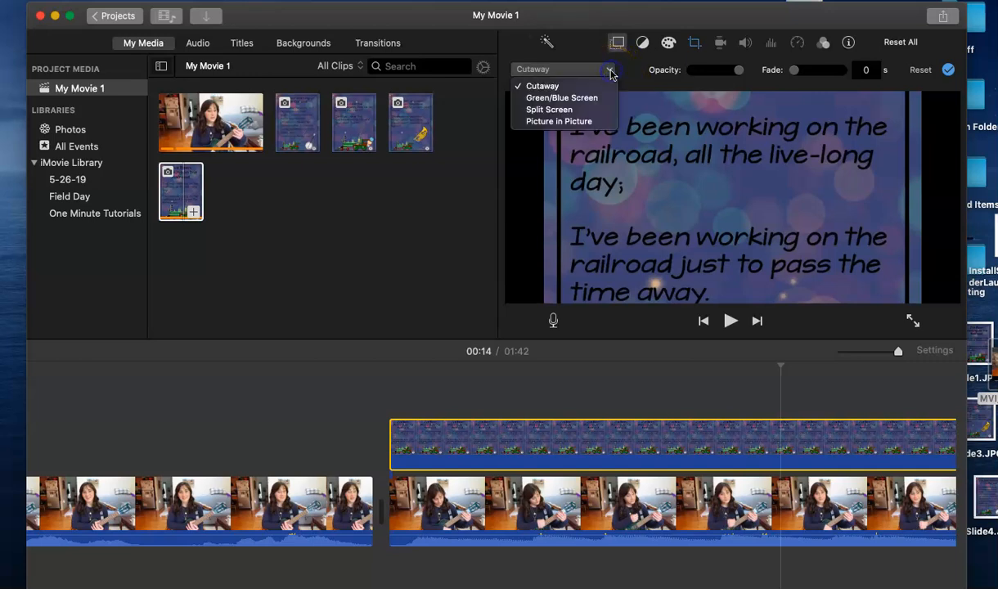
left_click(578, 110)
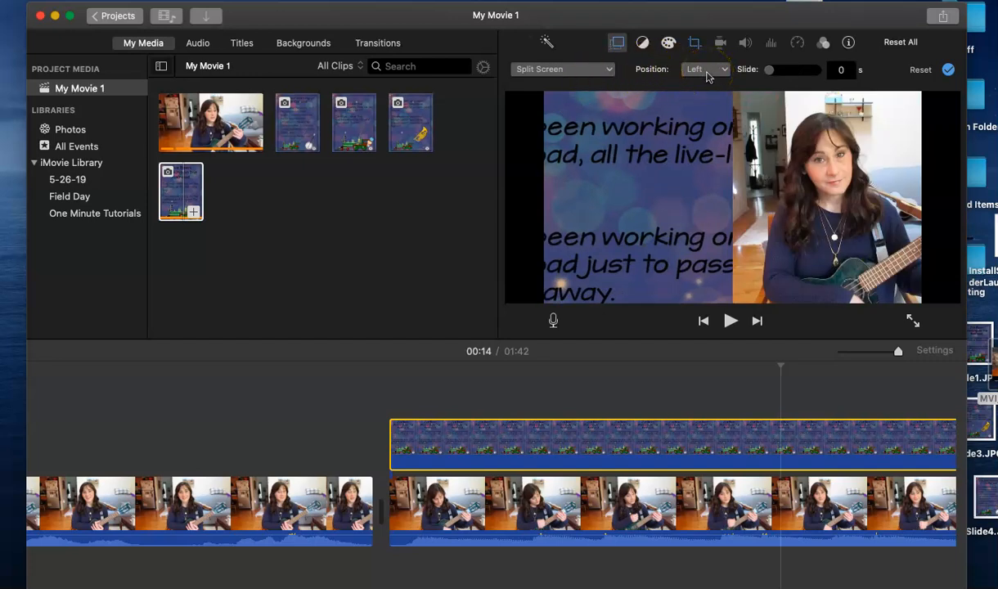
left_click(631, 161)
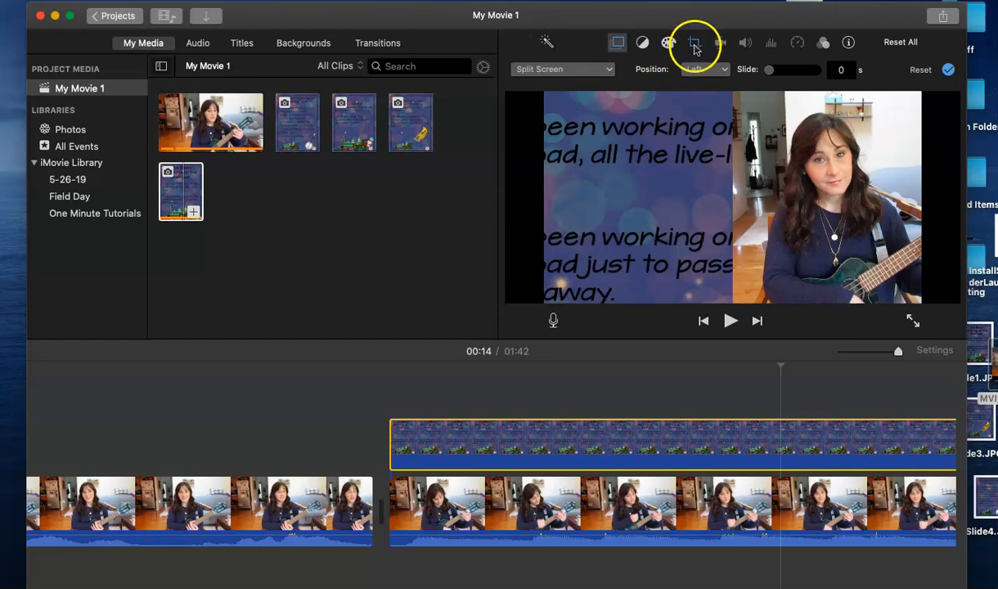
Set the lyrics slide's crop style to Fit instead of Ken Burns.
left_click(695, 48)
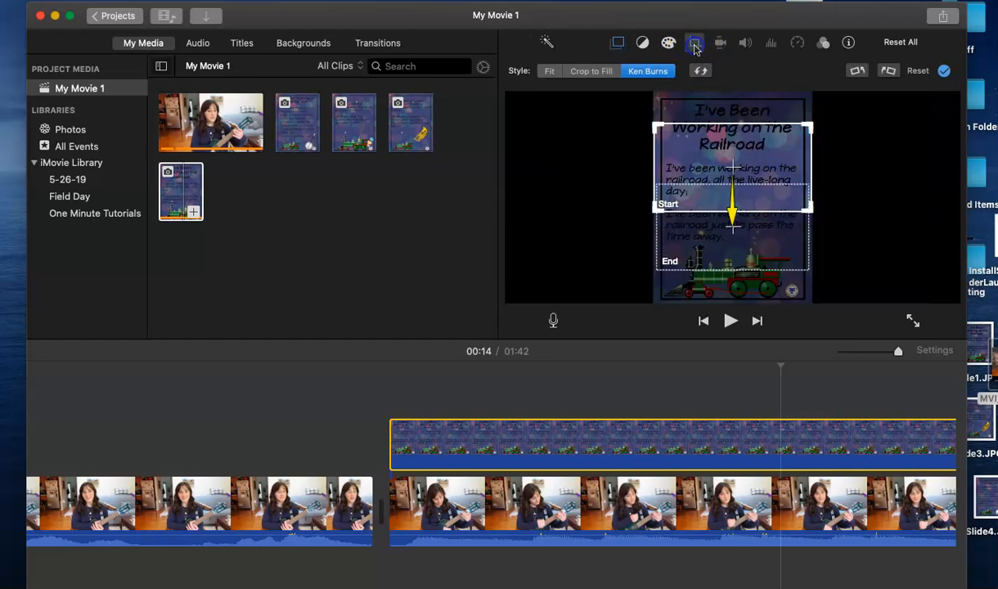
left_click(549, 72)
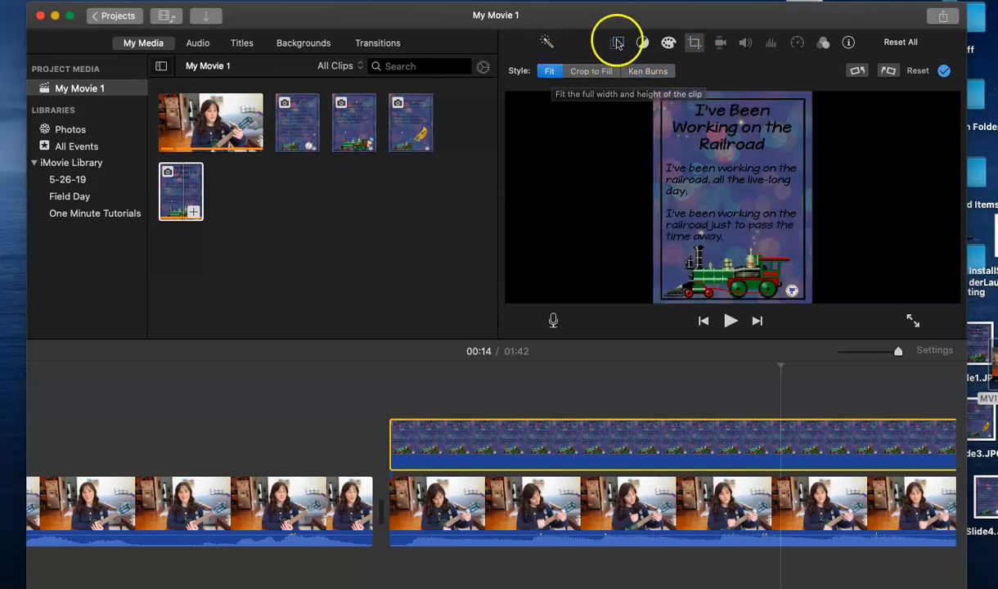
left_click(694, 44)
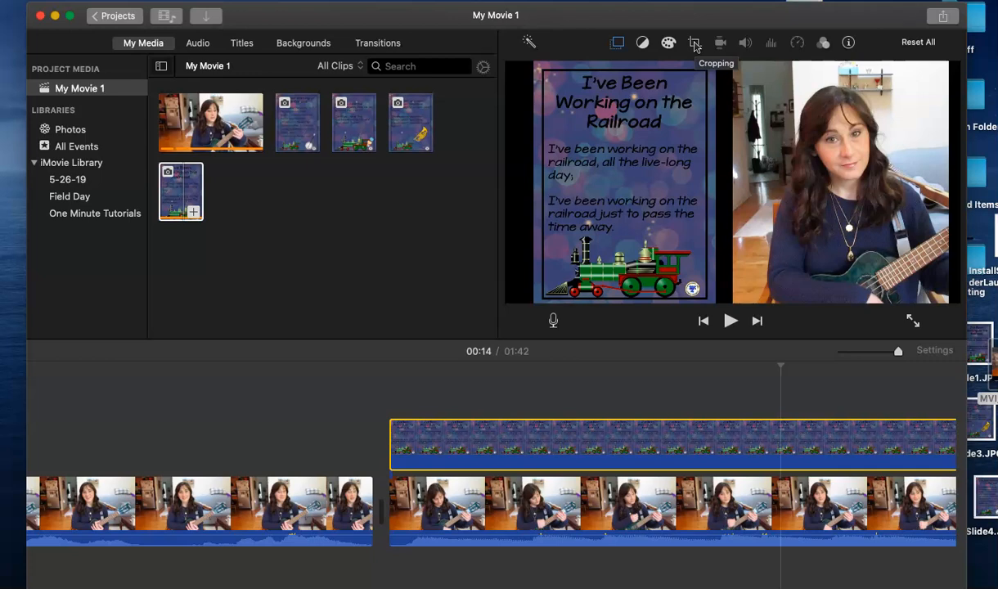
left_click(201, 406)
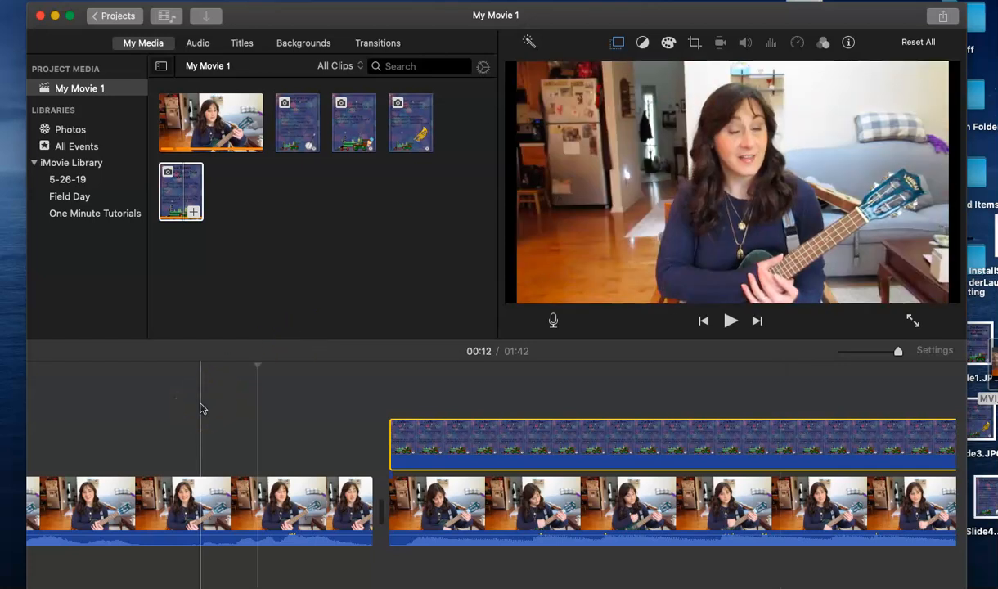
left_click(100, 431)
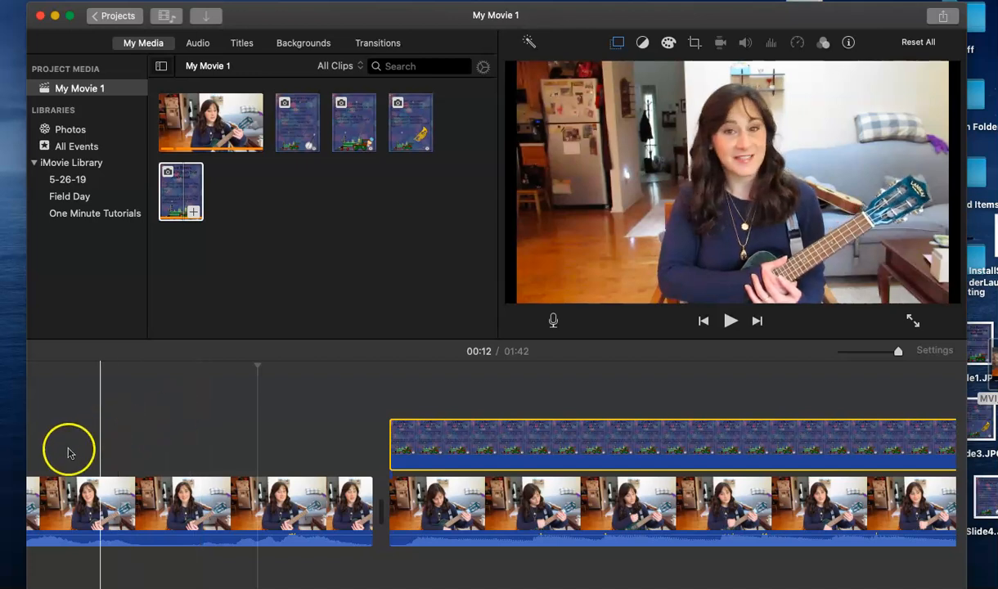